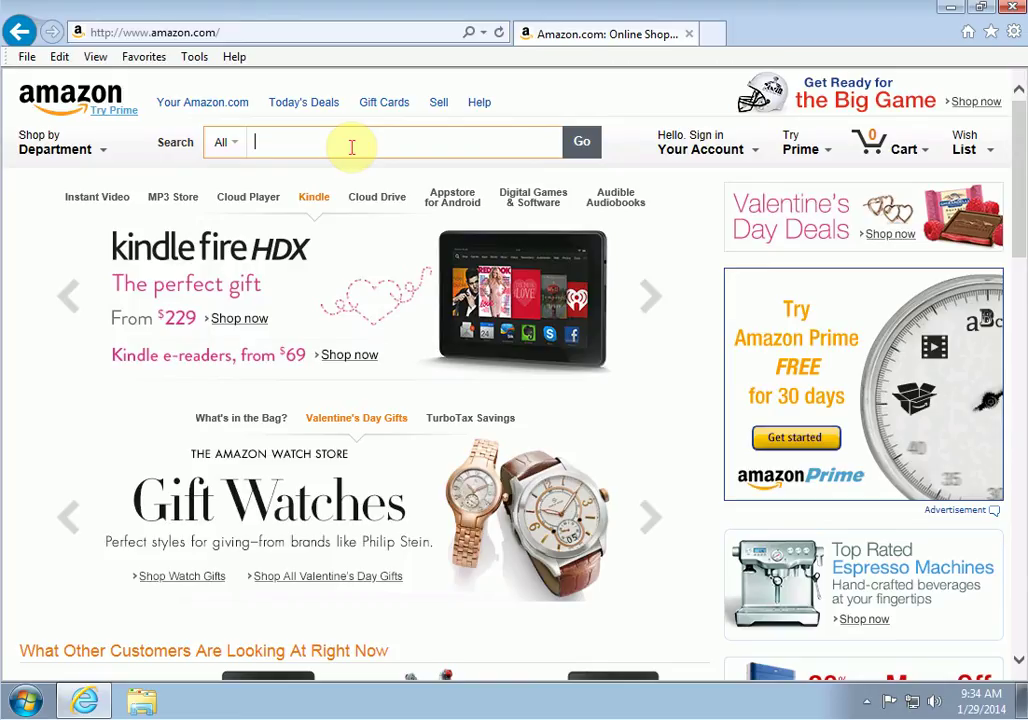
# Step: Go to java.com in Internet Explorer, then download and run the Java 7 Update 51 installer
pyautogui.click(262, 33)
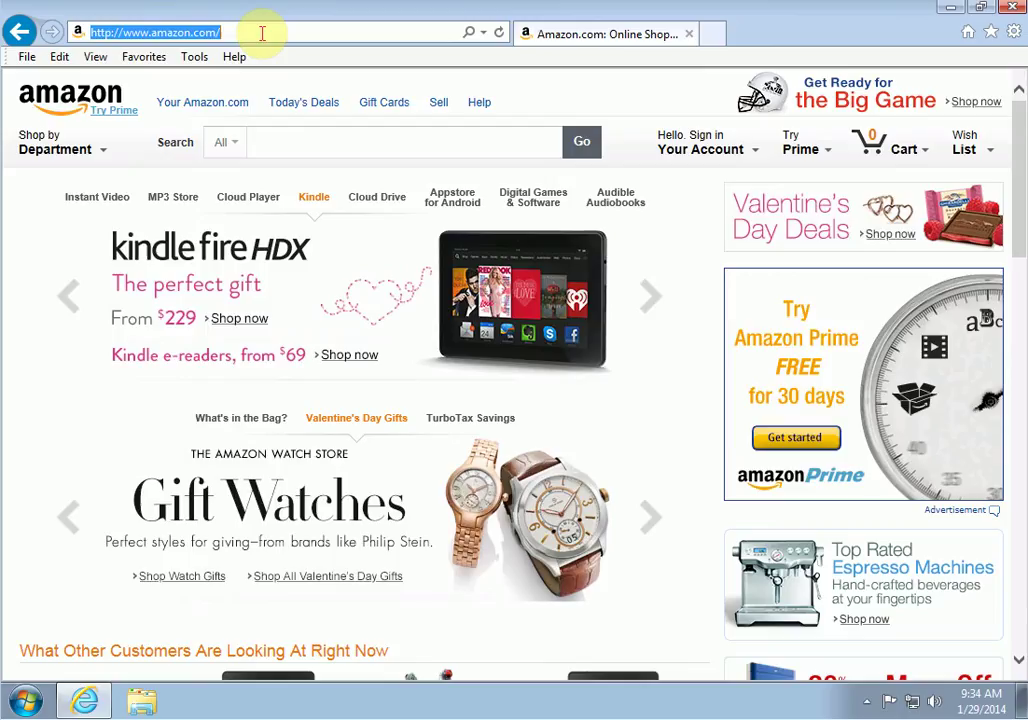
pyautogui.write('java')
pyautogui.press('Return')
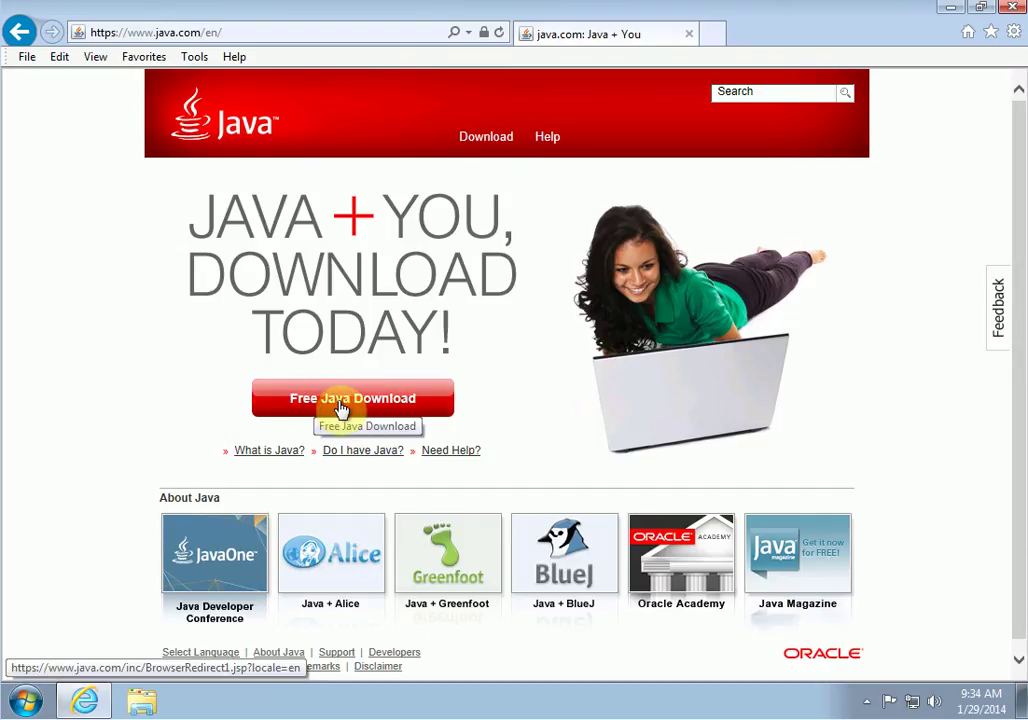
pyautogui.click(341, 408)
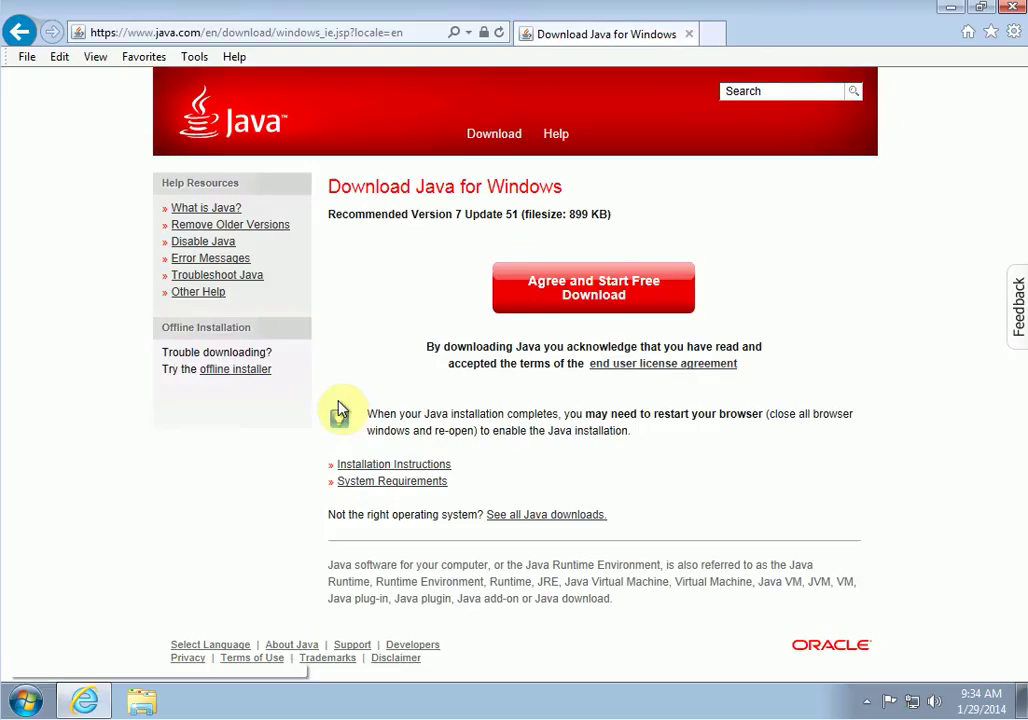
pyautogui.click(593, 298)
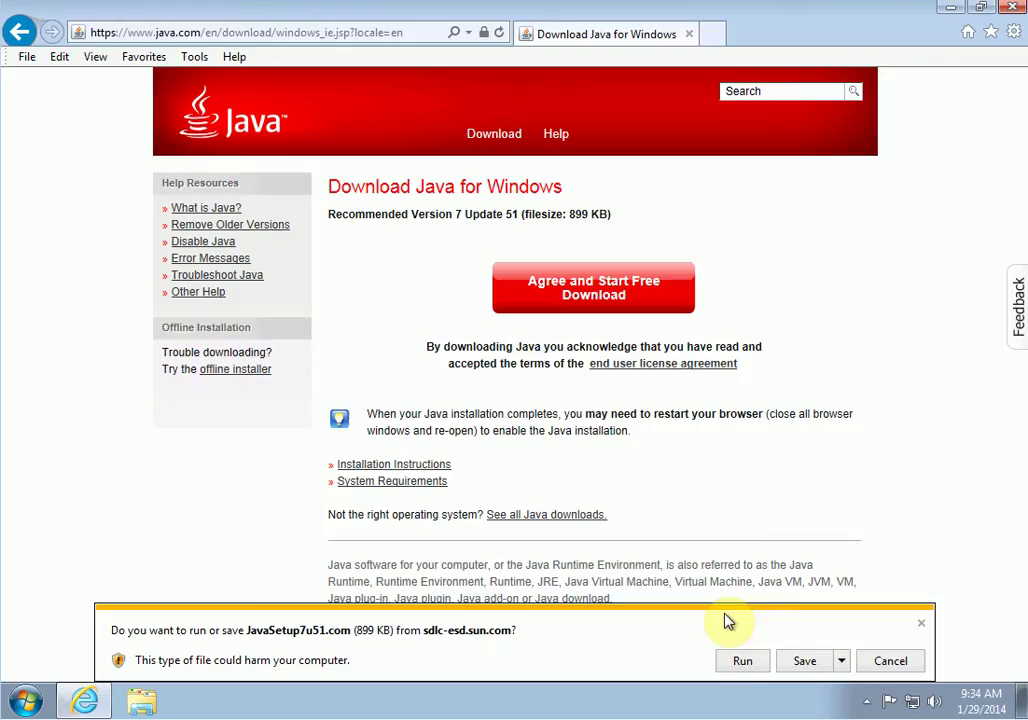
pyautogui.click(739, 662)
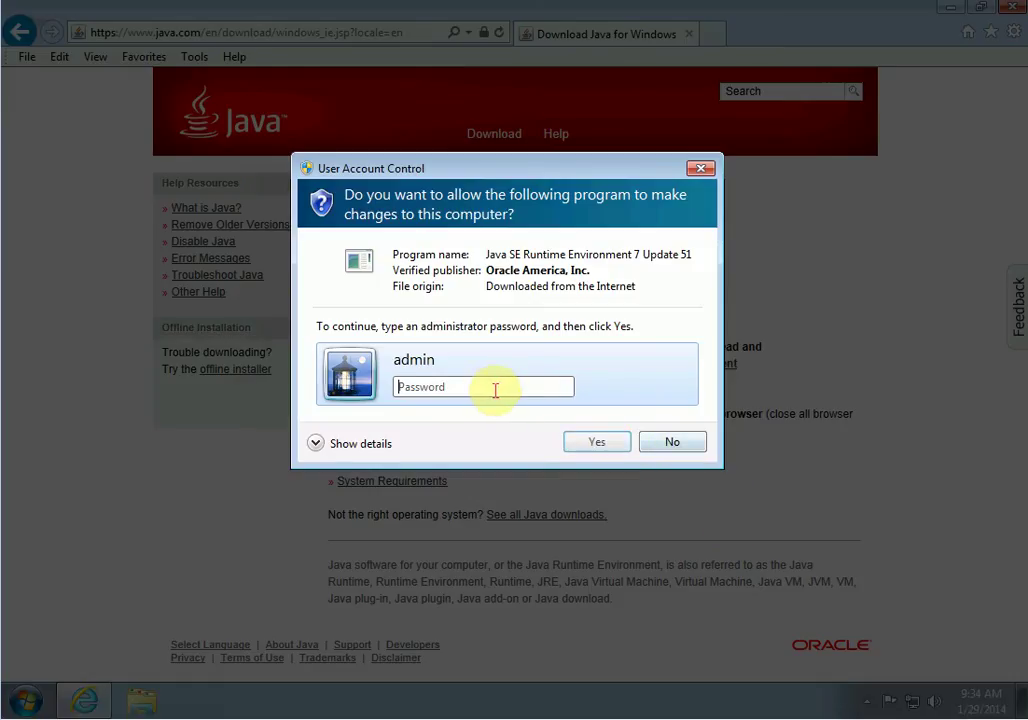
# Step: Enter the administrator password in the UAC prompt to let the Java installer run
pyautogui.click(487, 387)
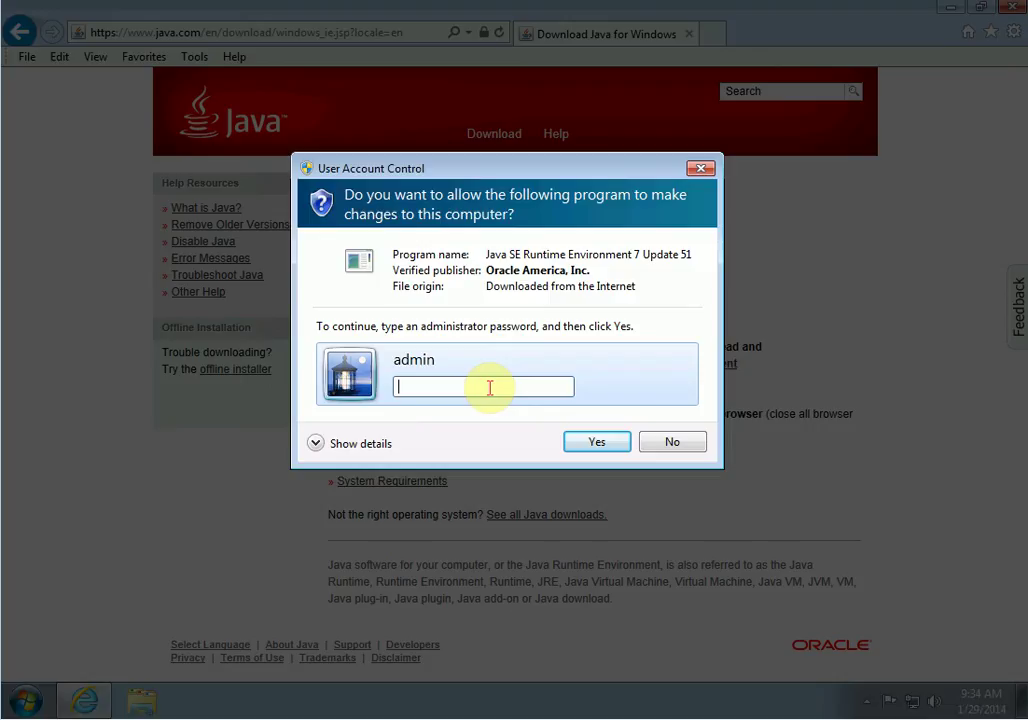
pyautogui.write('**********')
pyautogui.press('Return')
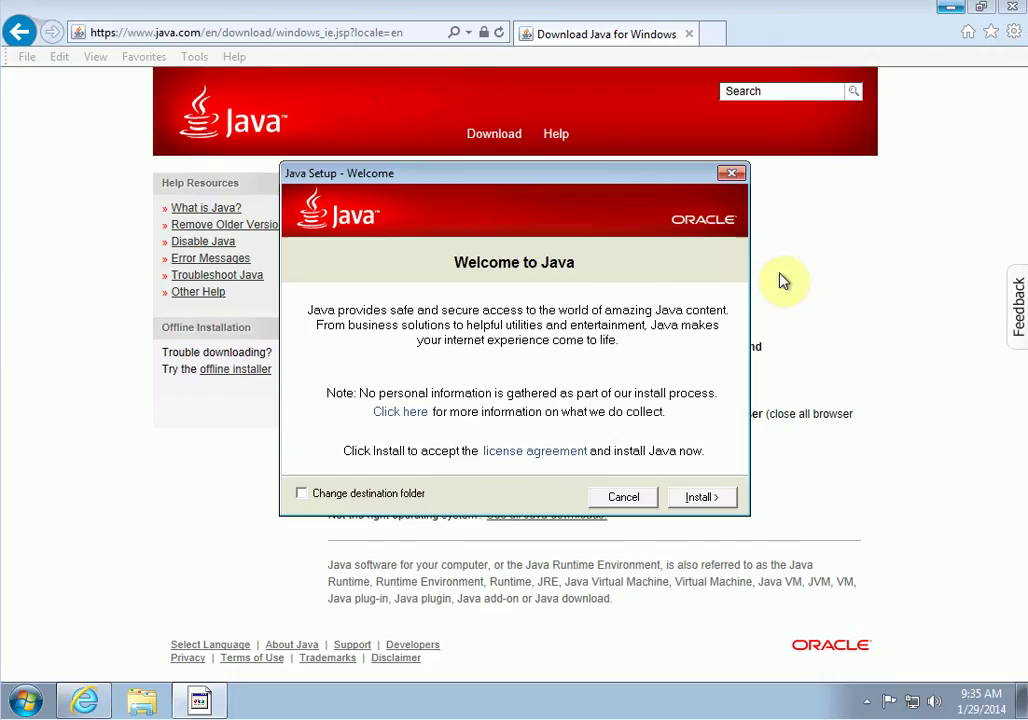
# Step: Start the Java installation from the Welcome window and let it run to completion
pyautogui.click(703, 500)
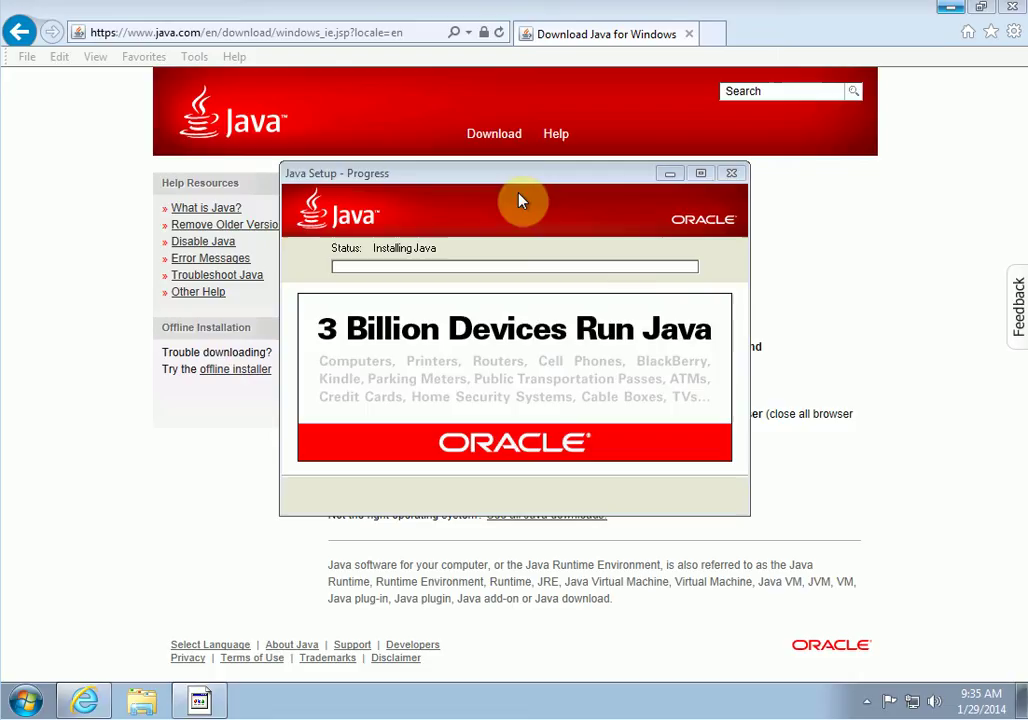
pyautogui.moveTo(540, 177); pyautogui.dragTo(543, 201)
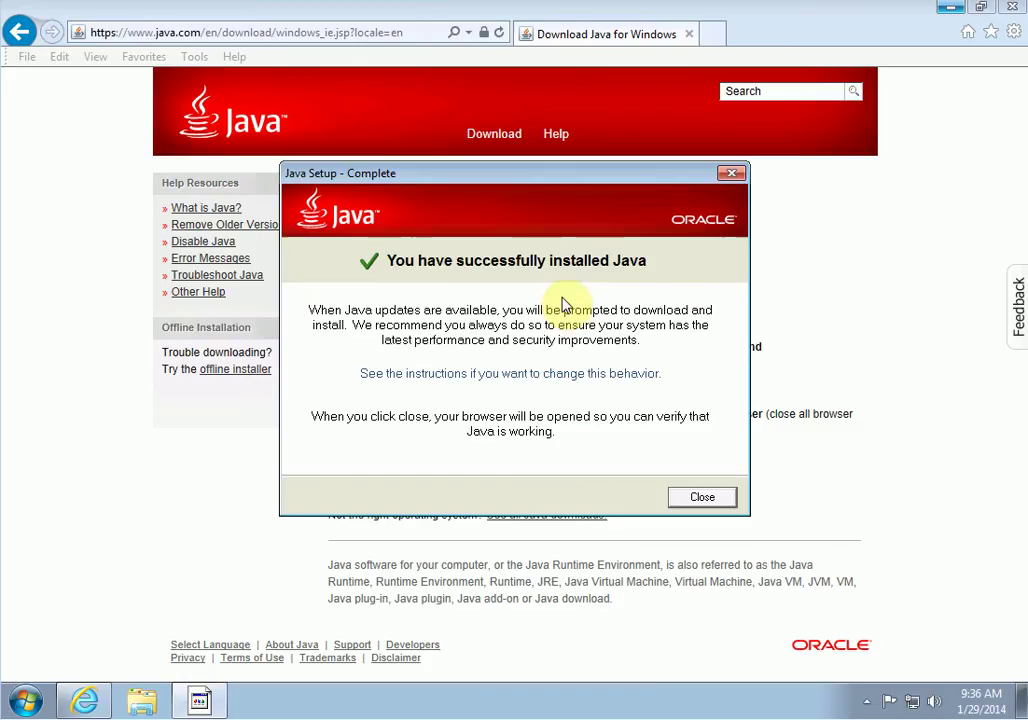
# Step: Close setup and run the java.com detection app to confirm Java 7 Update 51 is installed
pyautogui.click(715, 502)
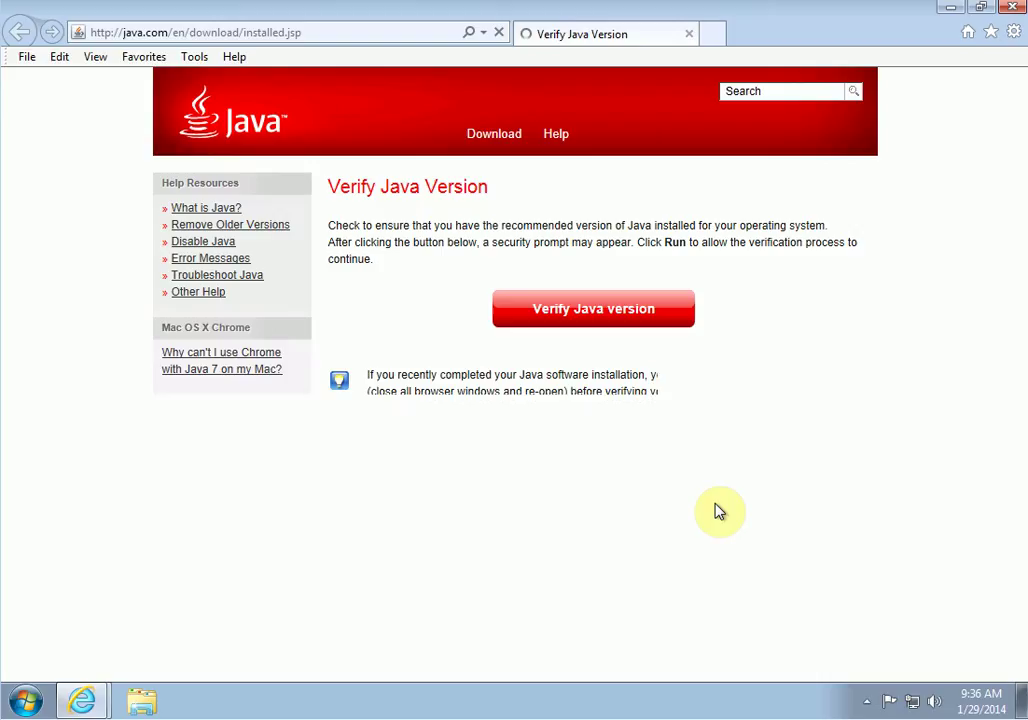
pyautogui.click(551, 306)
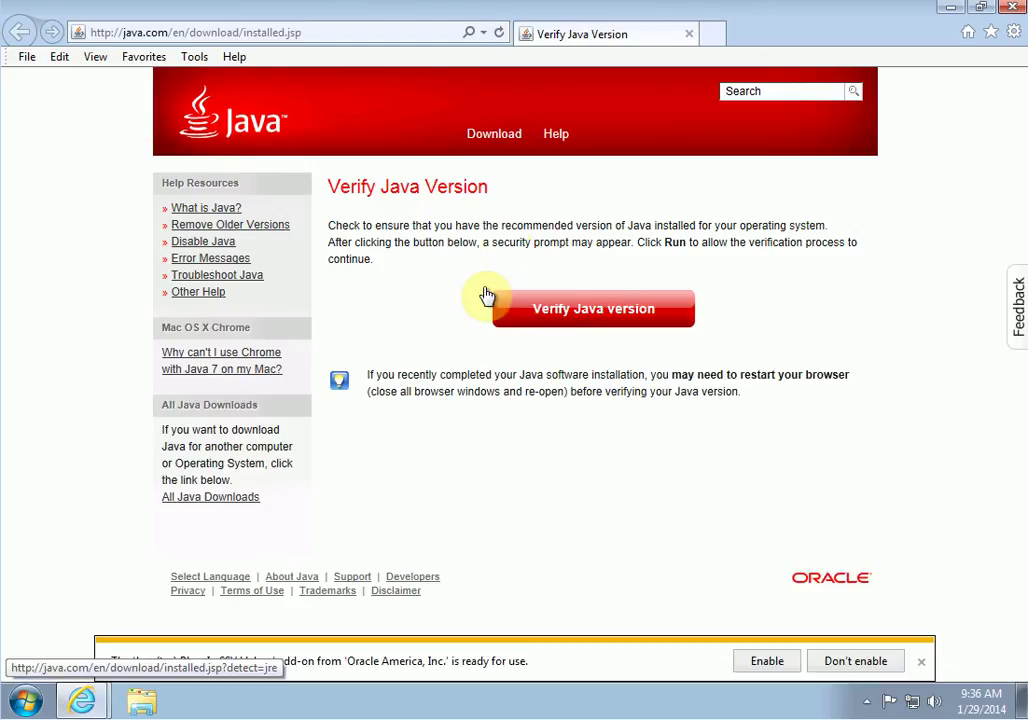
pyautogui.click(617, 320)
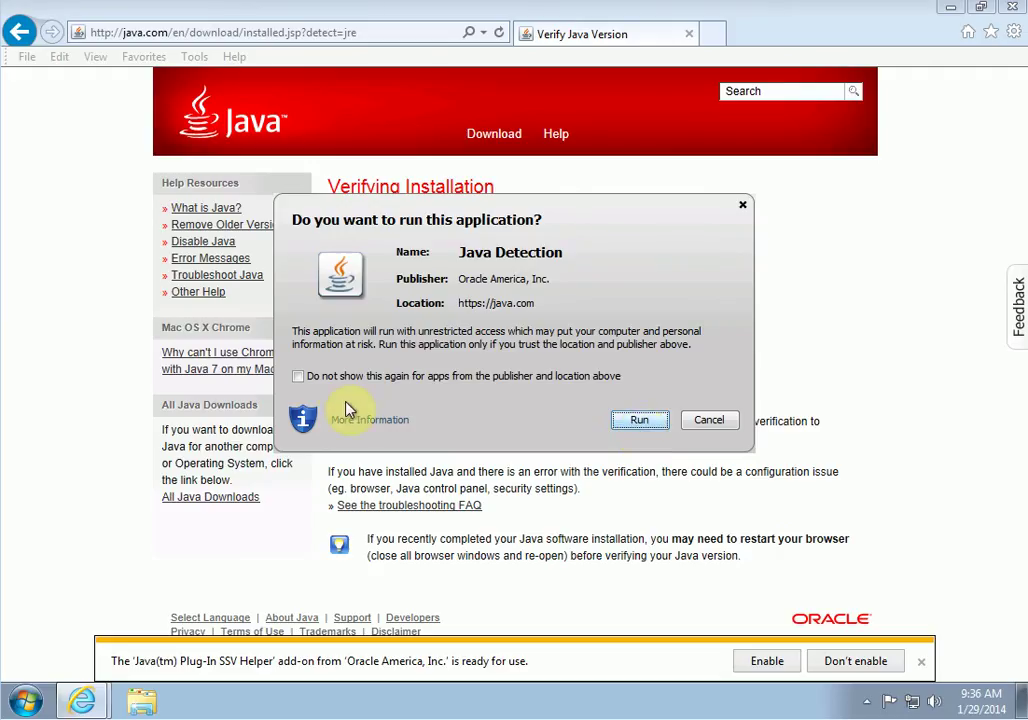
pyautogui.click(297, 377)
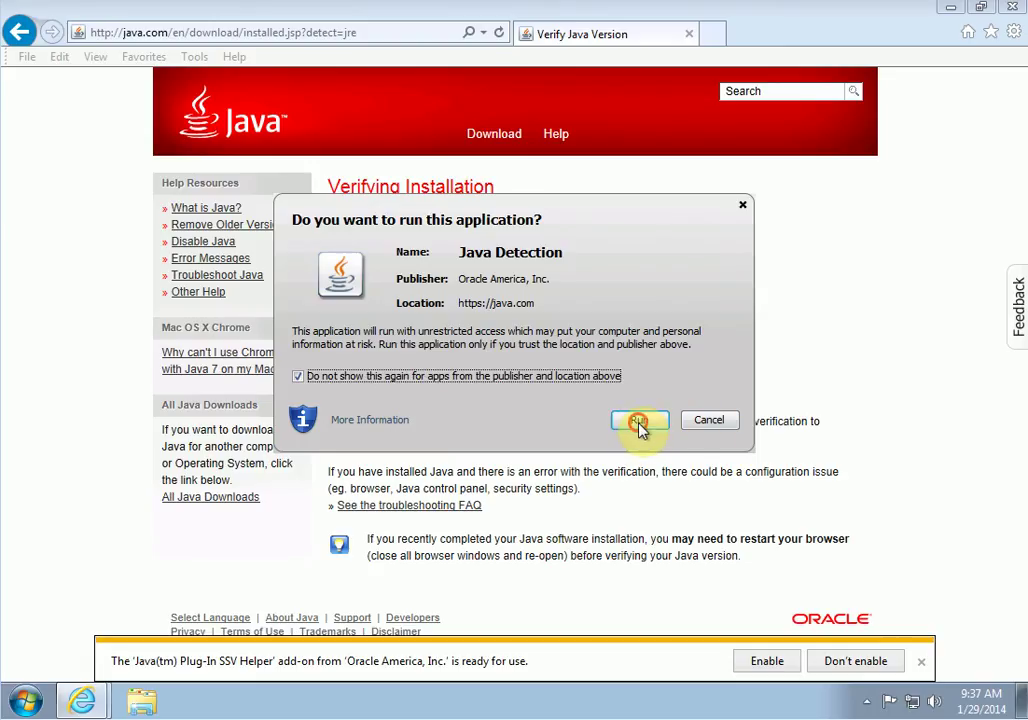
pyautogui.click(640, 421)
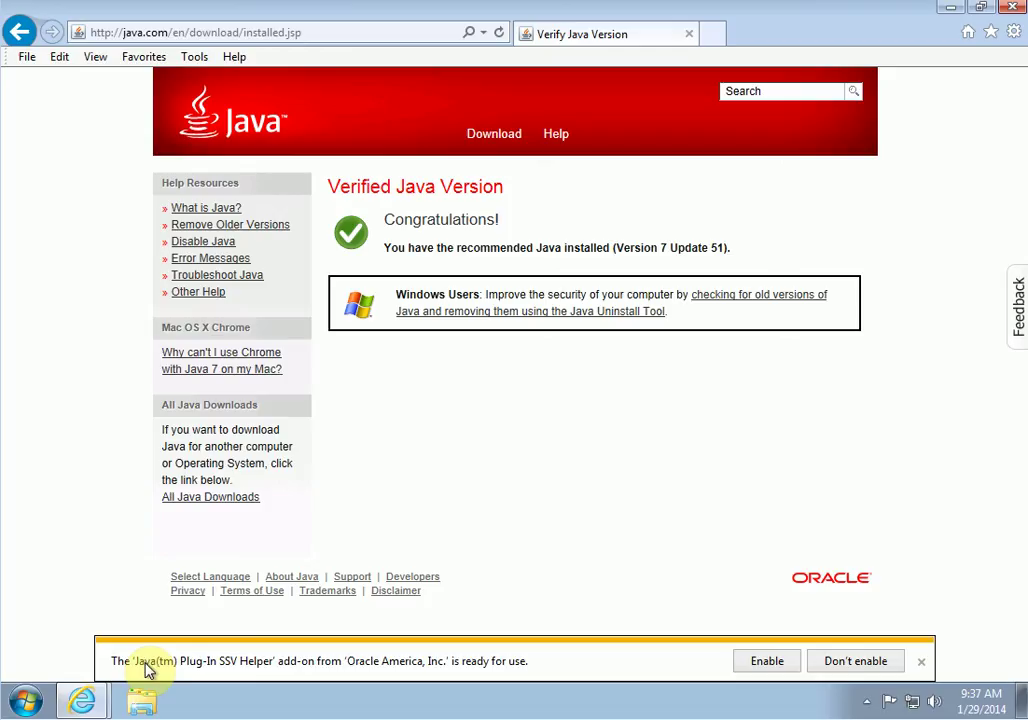
# Step: Enable the Java add-on, then open Control Panel from Start with View by set to Category
pyautogui.click(765, 664)
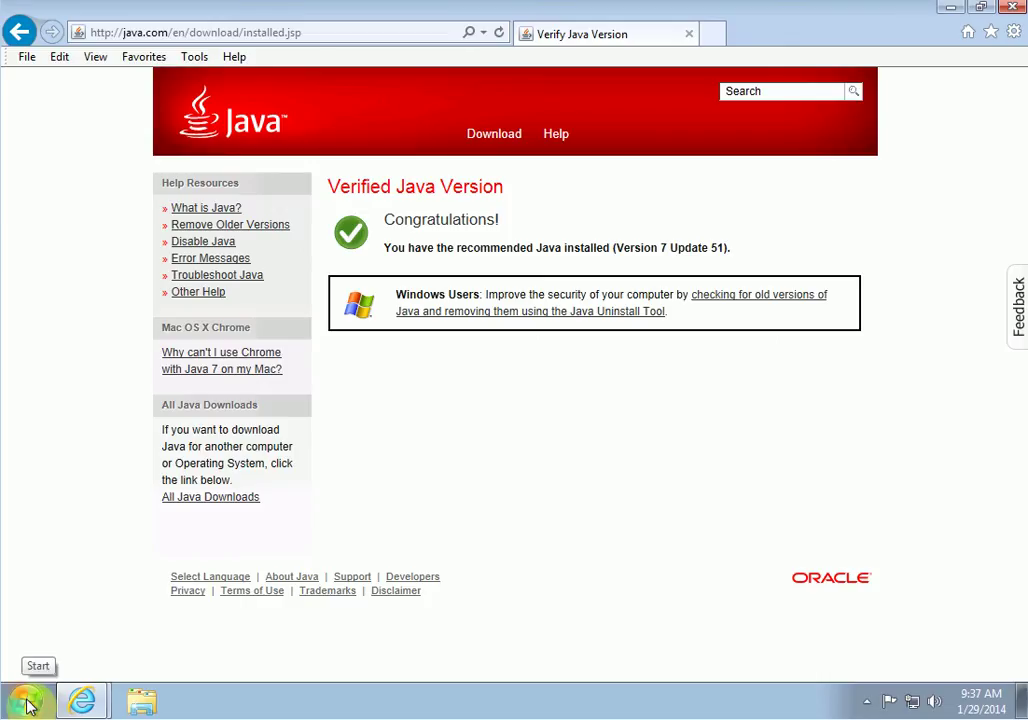
pyautogui.click(28, 705)
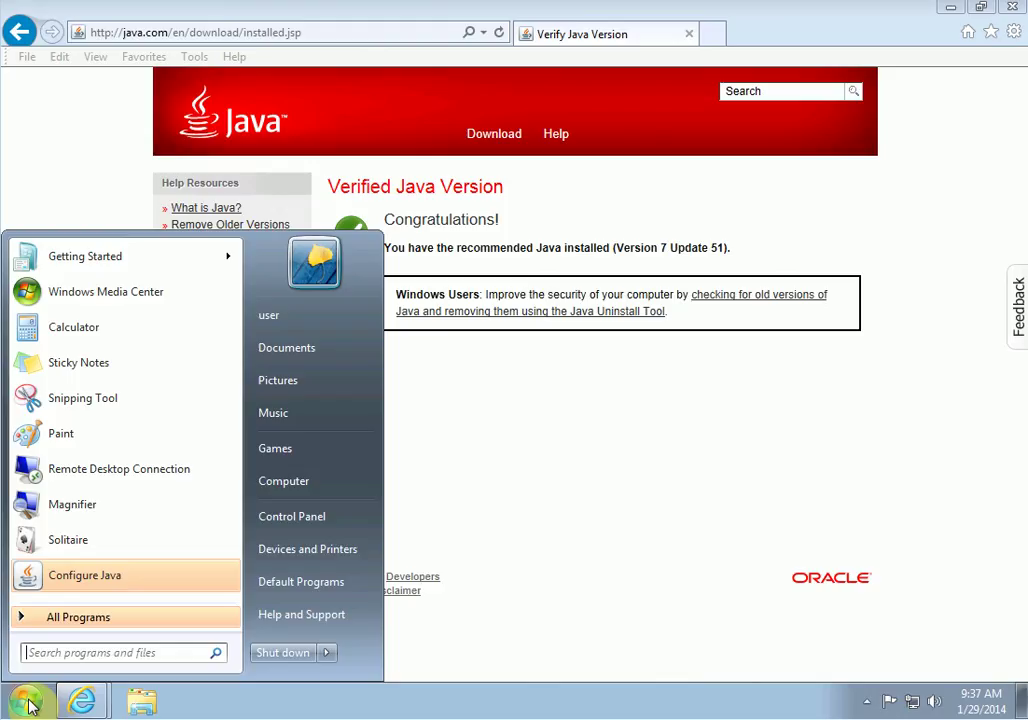
pyautogui.click(300, 520)
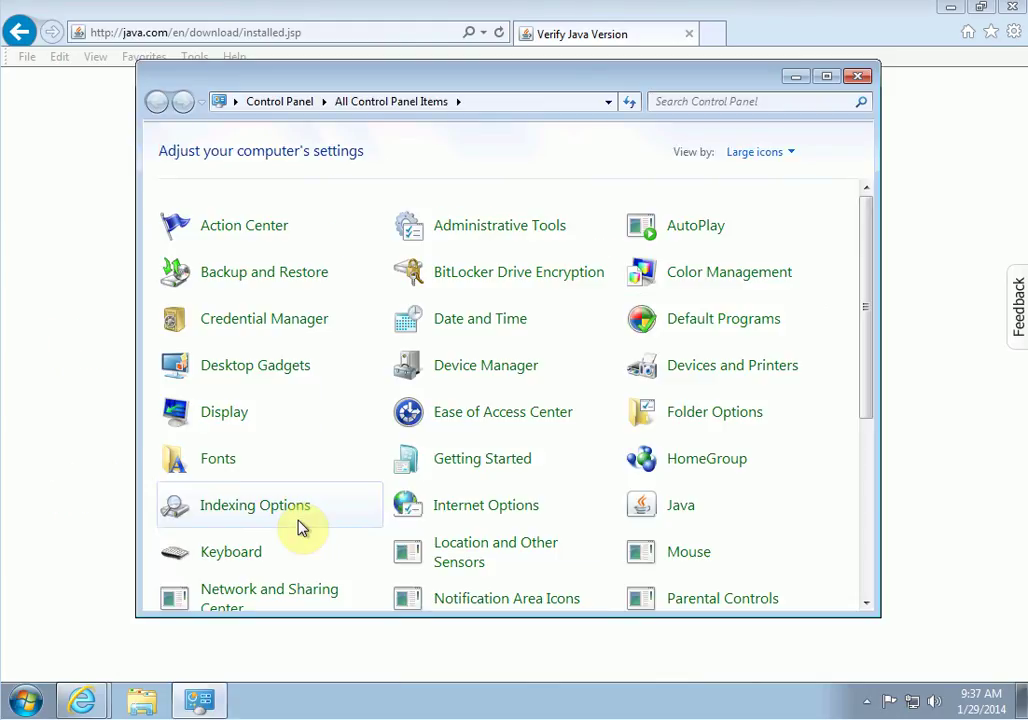
pyautogui.click(790, 153)
pyautogui.click(770, 178)
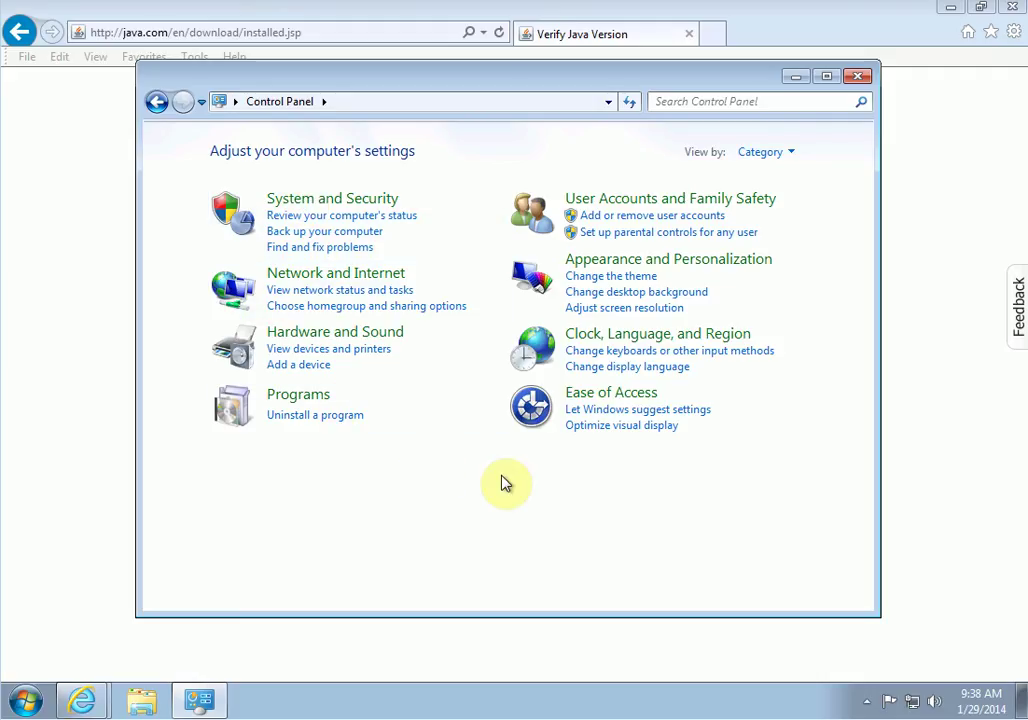
# Step: Cancel out of AutoPlay and show all Control Panel items as Large icons
pyautogui.click(792, 155)
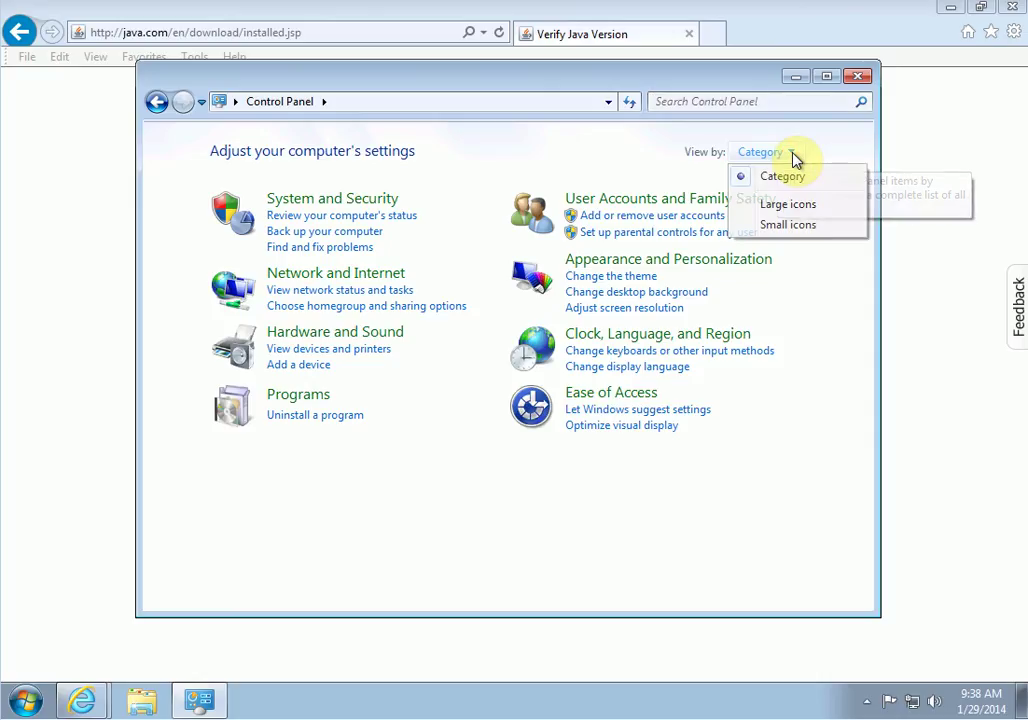
pyautogui.click(784, 208)
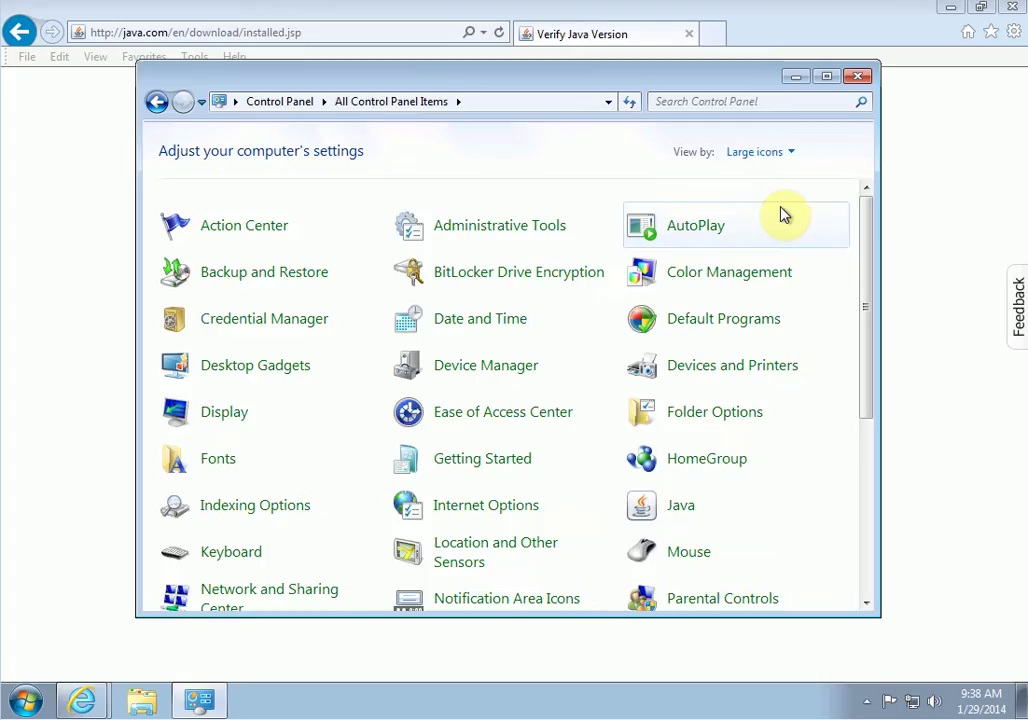
pyautogui.click(784, 215)
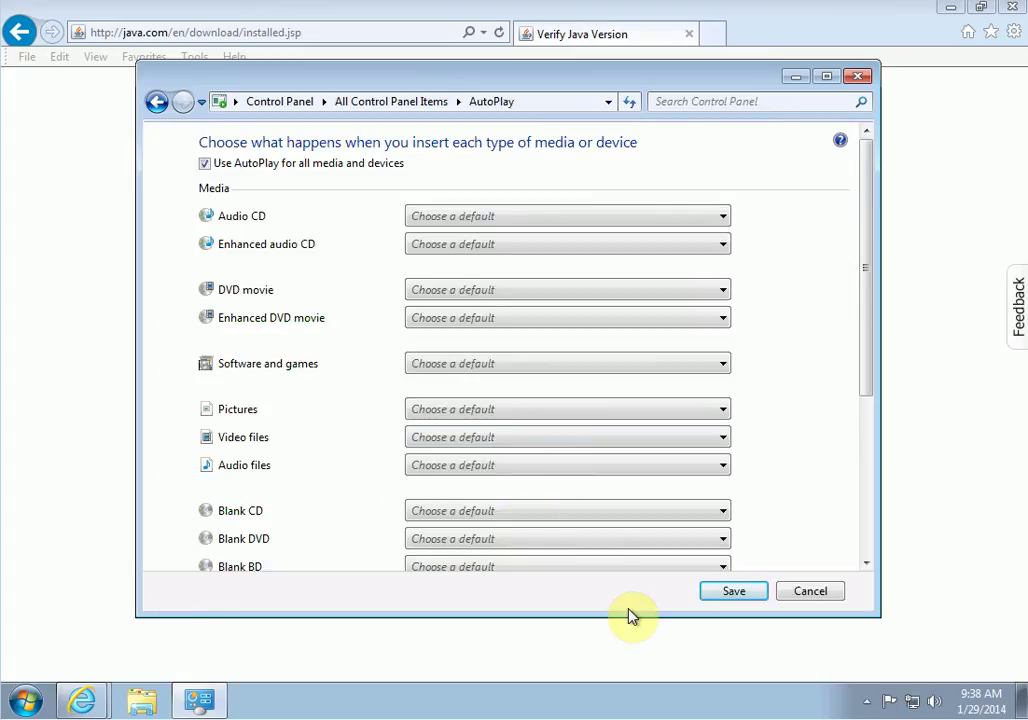
pyautogui.click(806, 597)
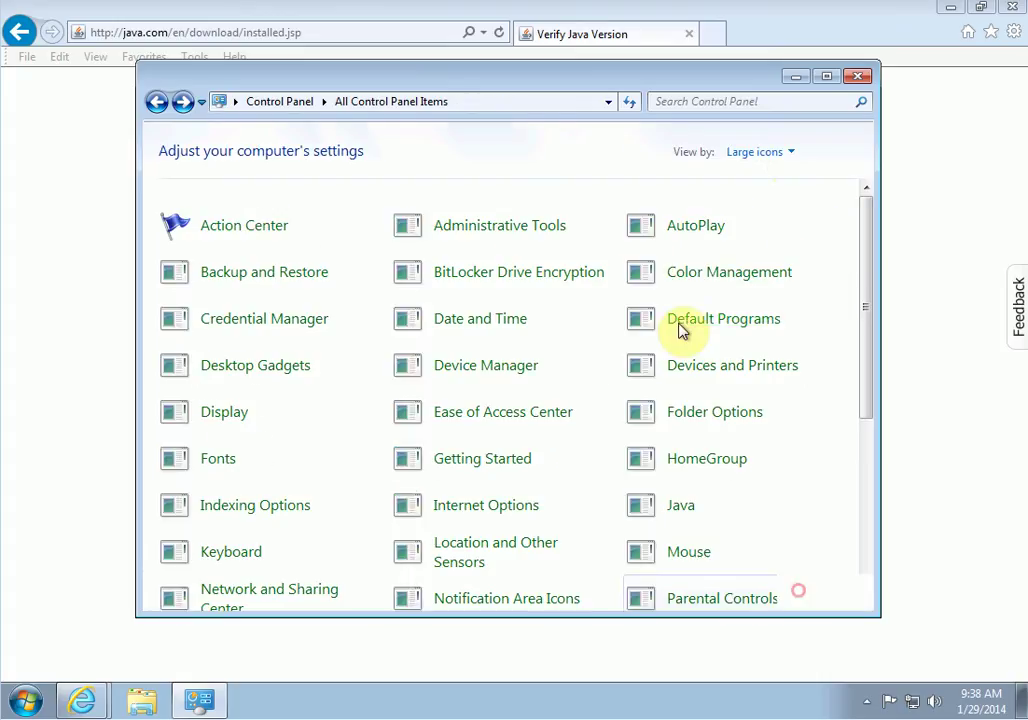
pyautogui.click(788, 154)
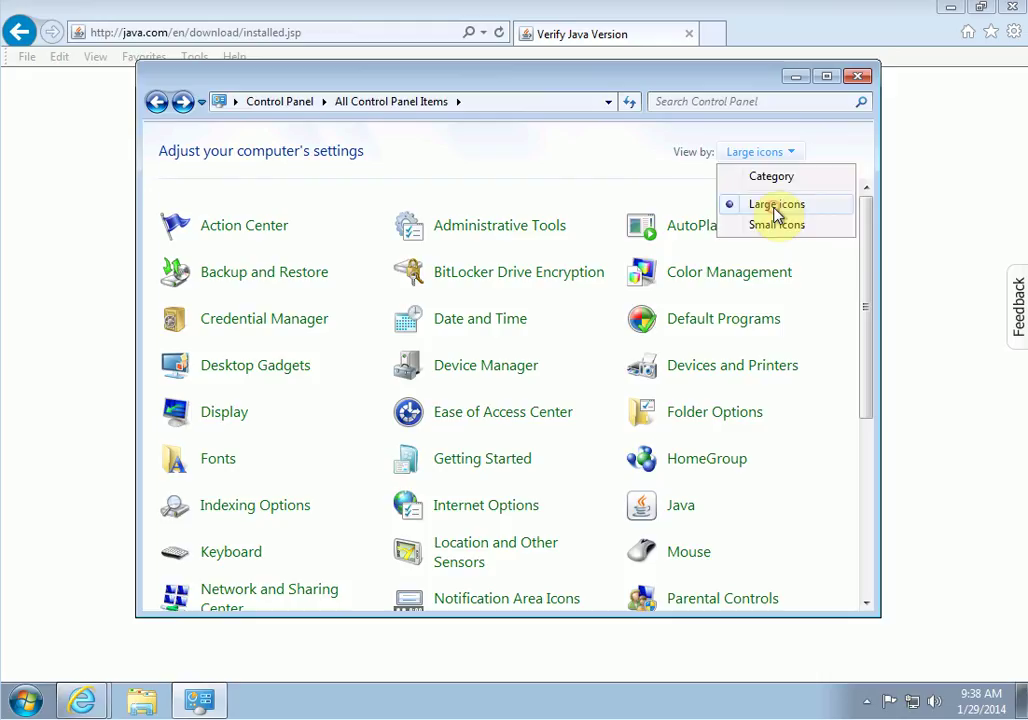
pyautogui.click(777, 208)
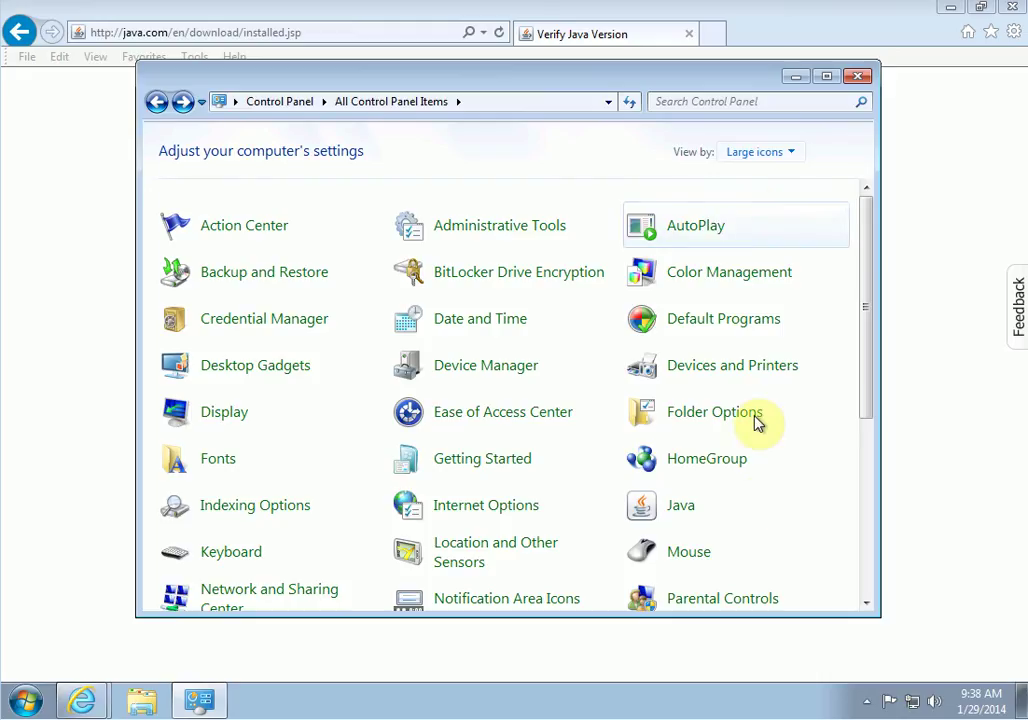
# Step: Open Java from Control Panel and drag the Security Level slider from High to Medium
pyautogui.click(684, 508)
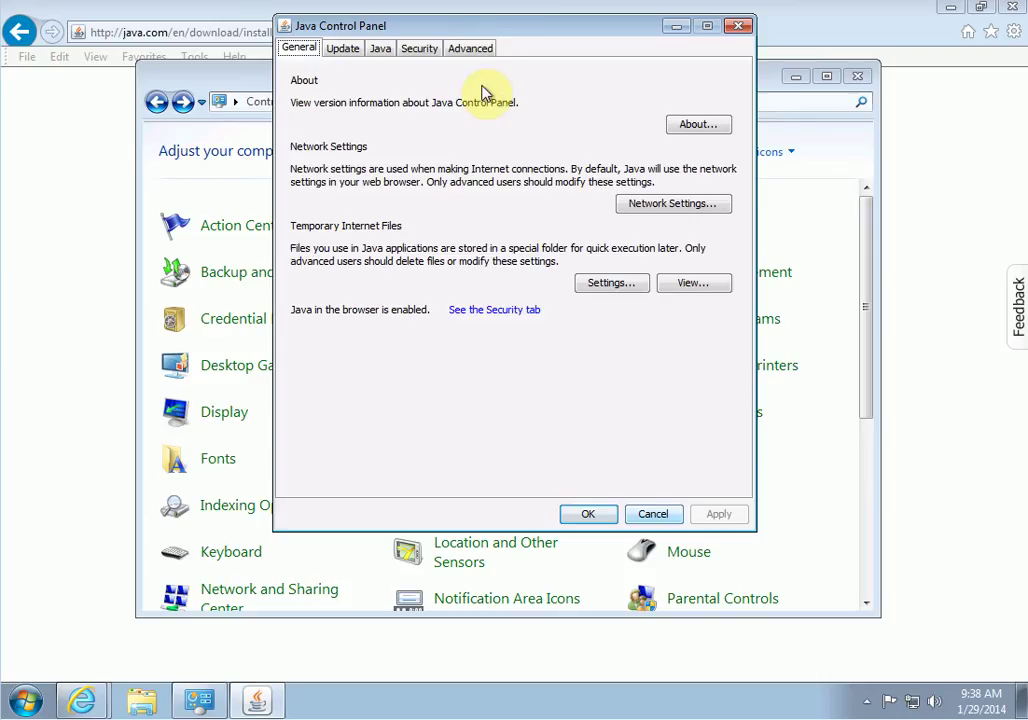
pyautogui.click(420, 50)
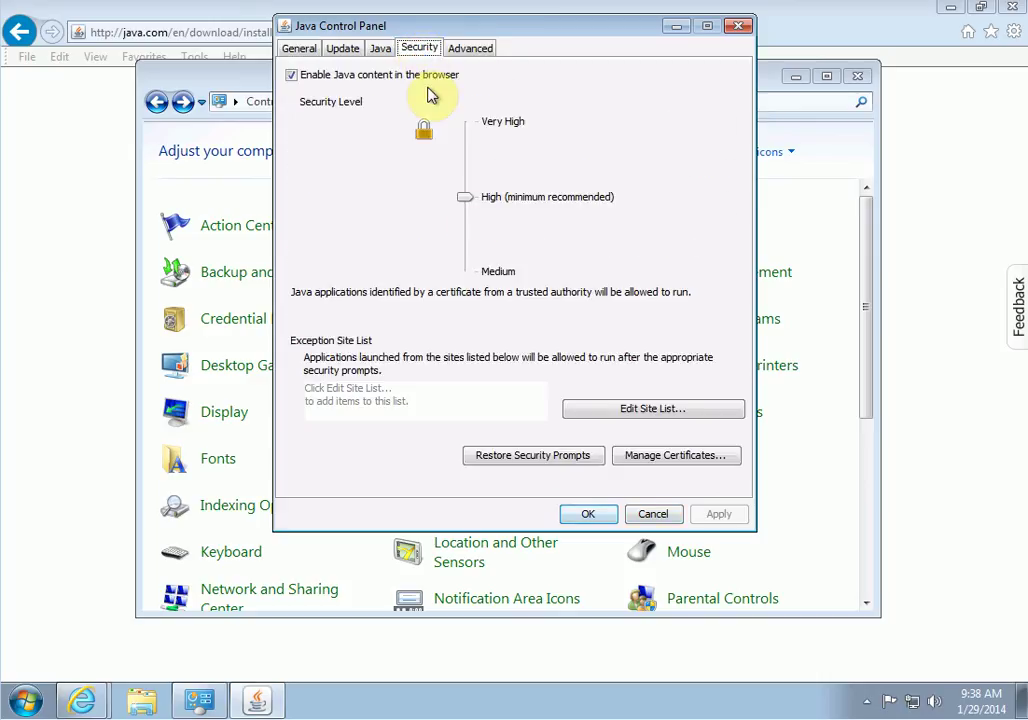
pyautogui.click(469, 199)
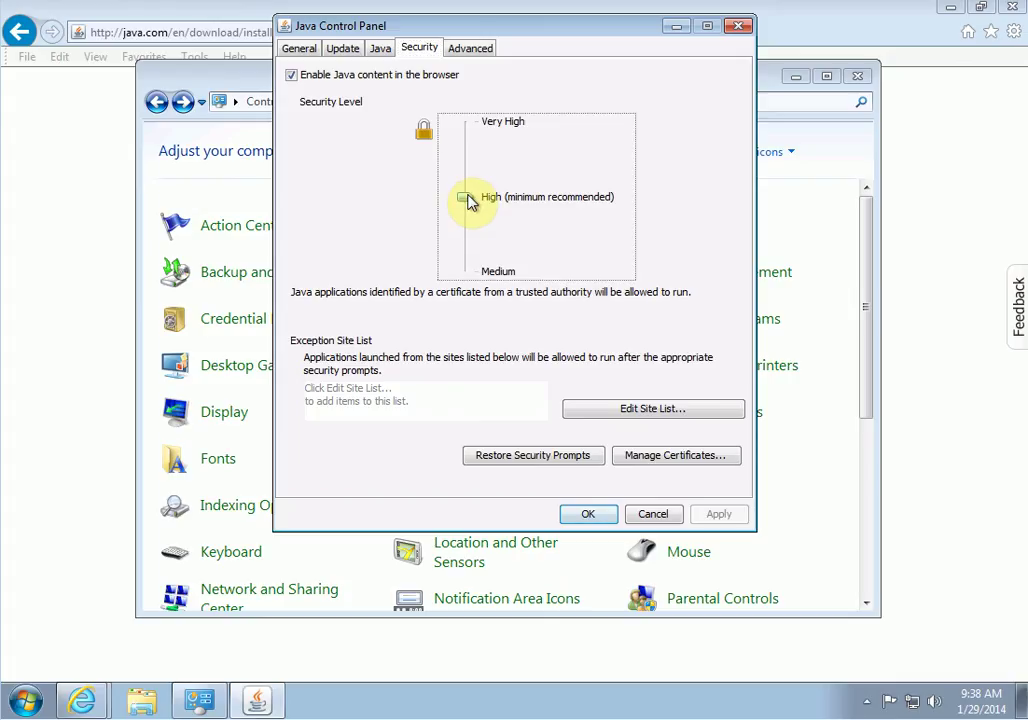
pyautogui.moveTo(471, 201); pyautogui.dragTo(464, 275)
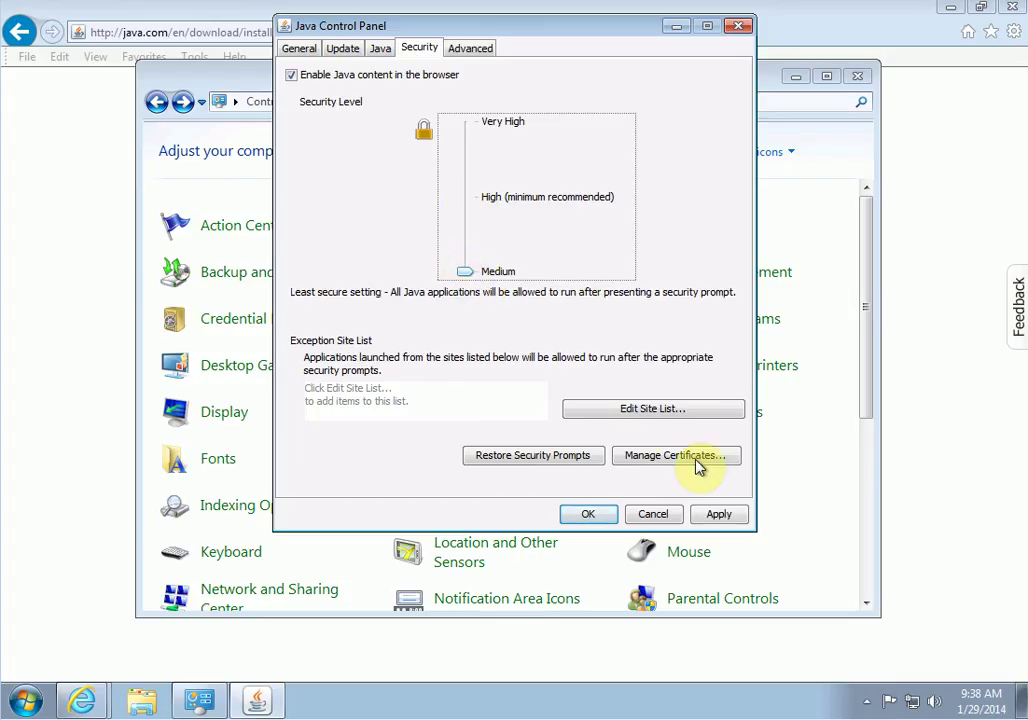
pyautogui.click(658, 416)
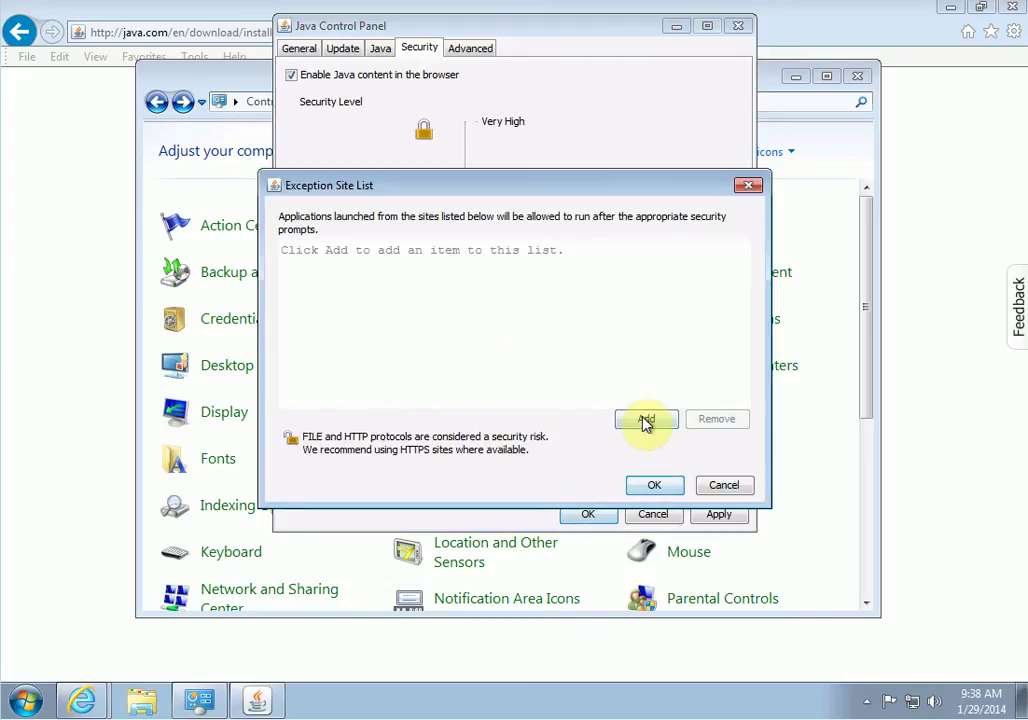
pyautogui.click(646, 422)
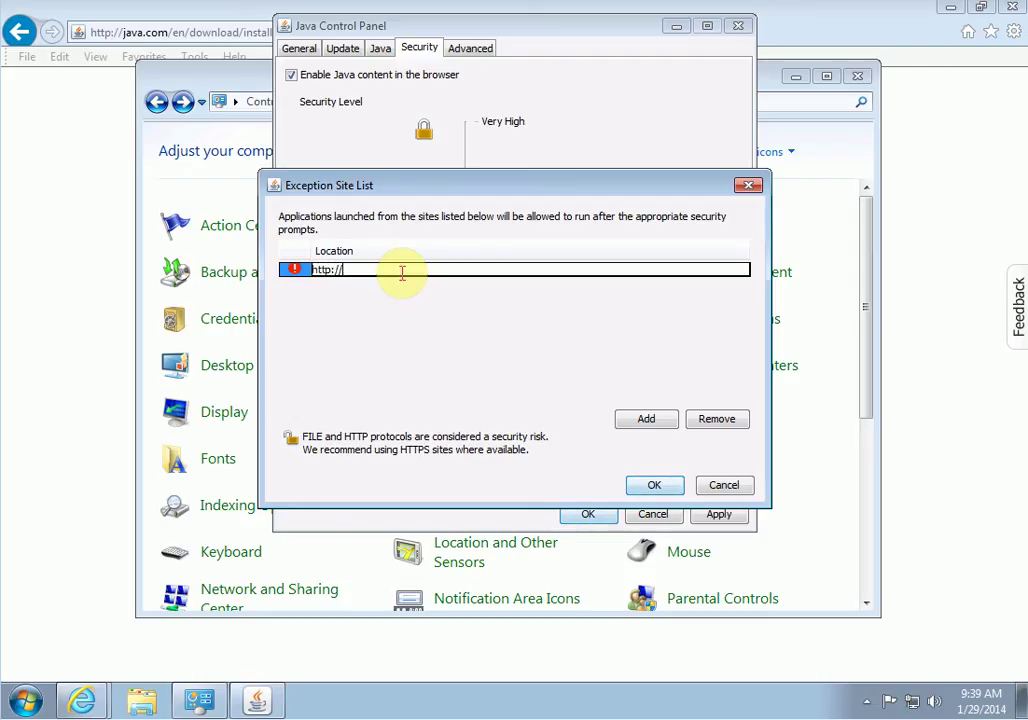
pyautogui.write('*.amazon.com')
pyautogui.press('Return')
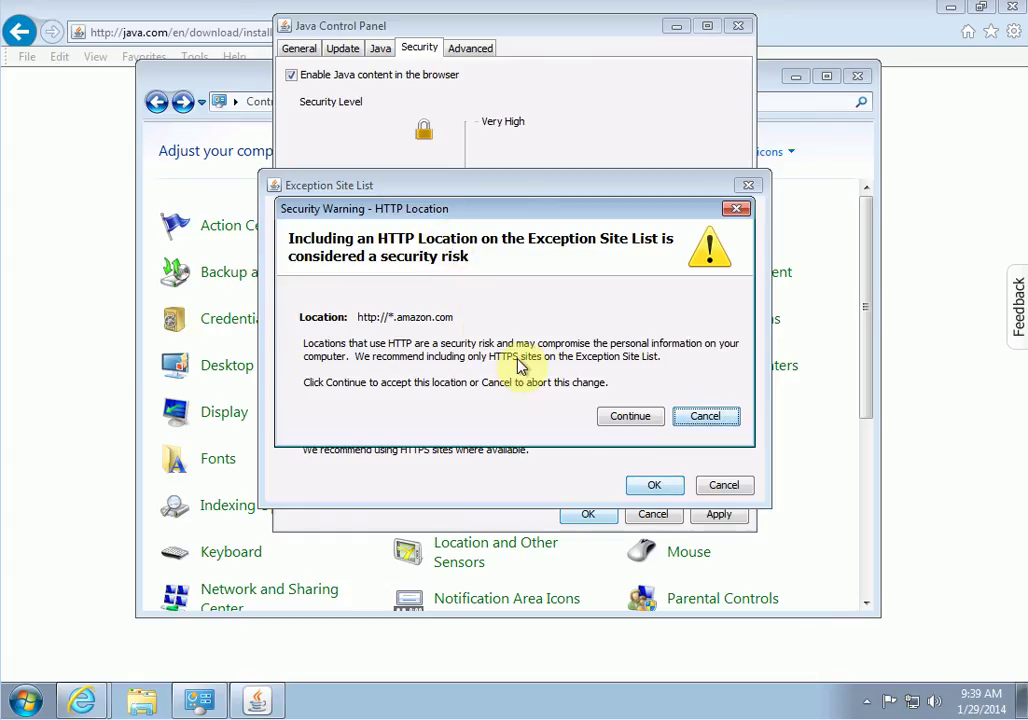
pyautogui.click(629, 418)
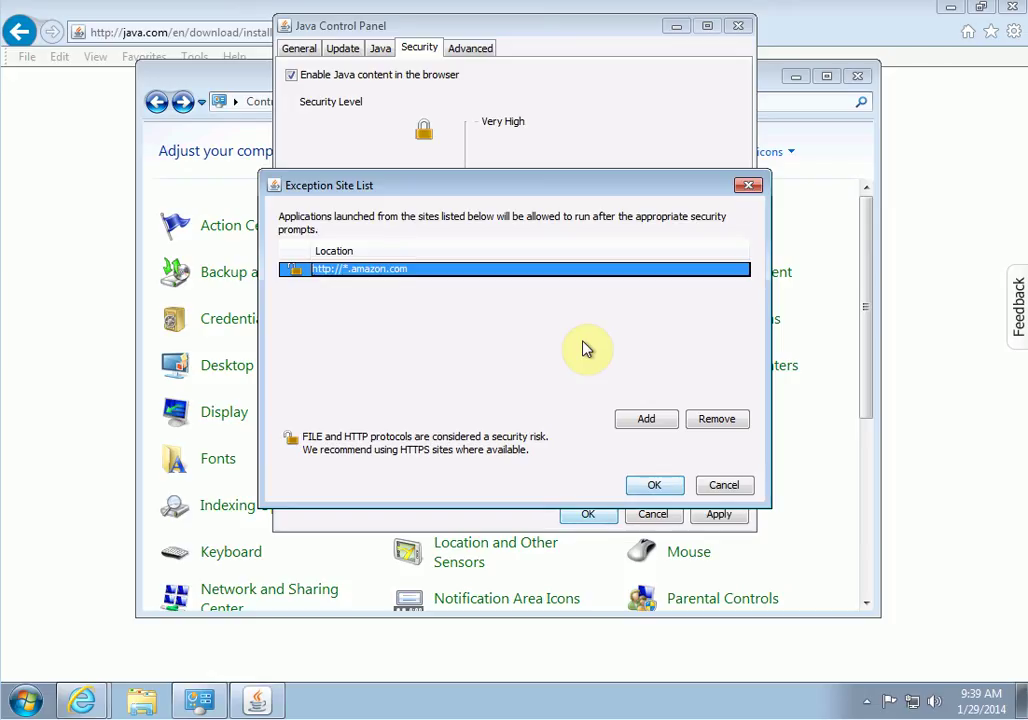
pyautogui.click(647, 422)
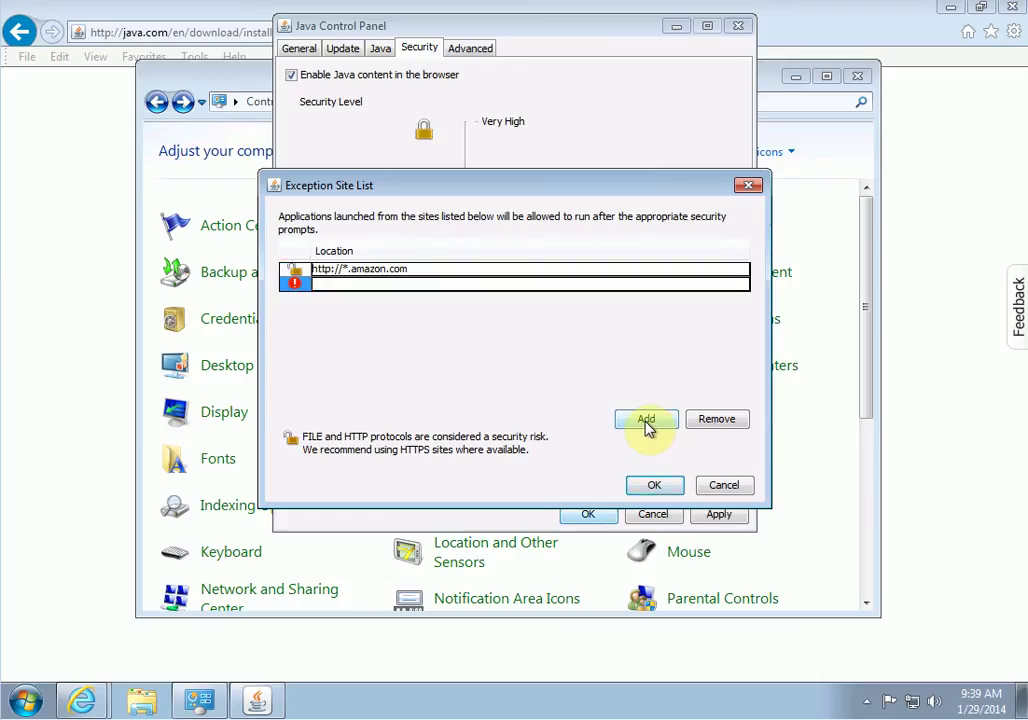
pyautogui.write('https://*.amazon.com')
pyautogui.press('Return')
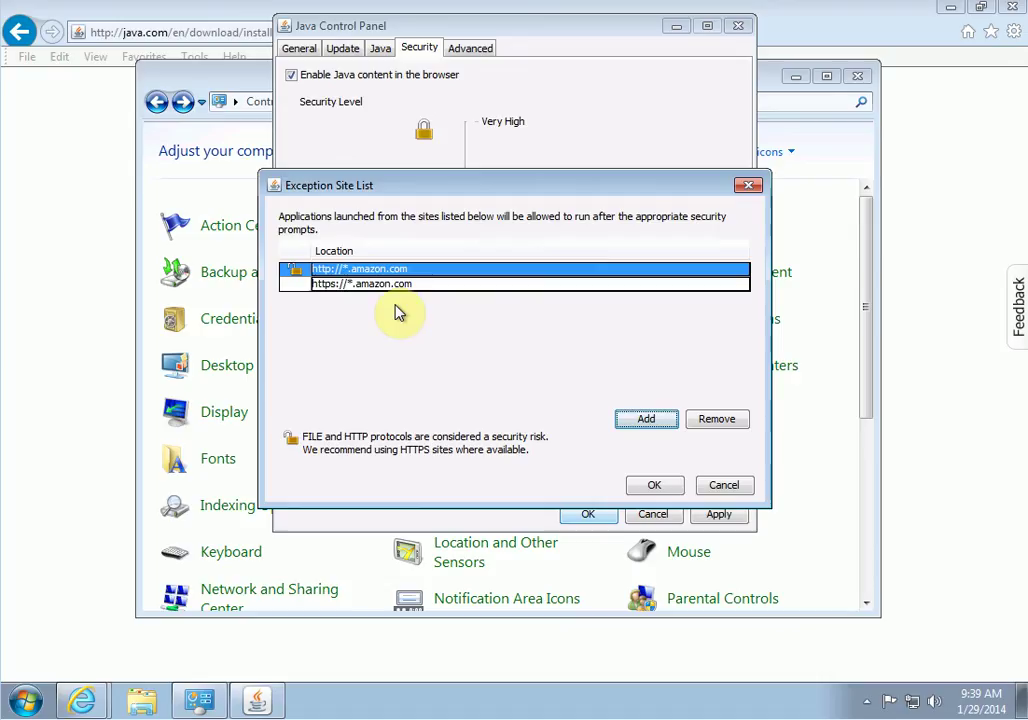
pyautogui.click(331, 285)
pyautogui.write('s')
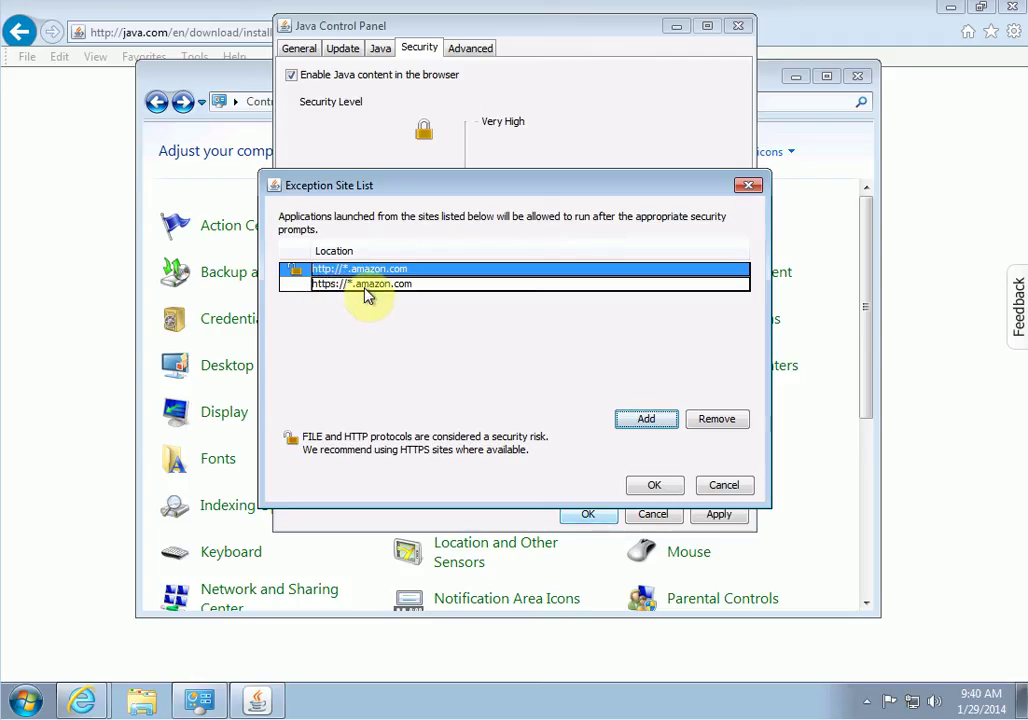
pyautogui.click(651, 487)
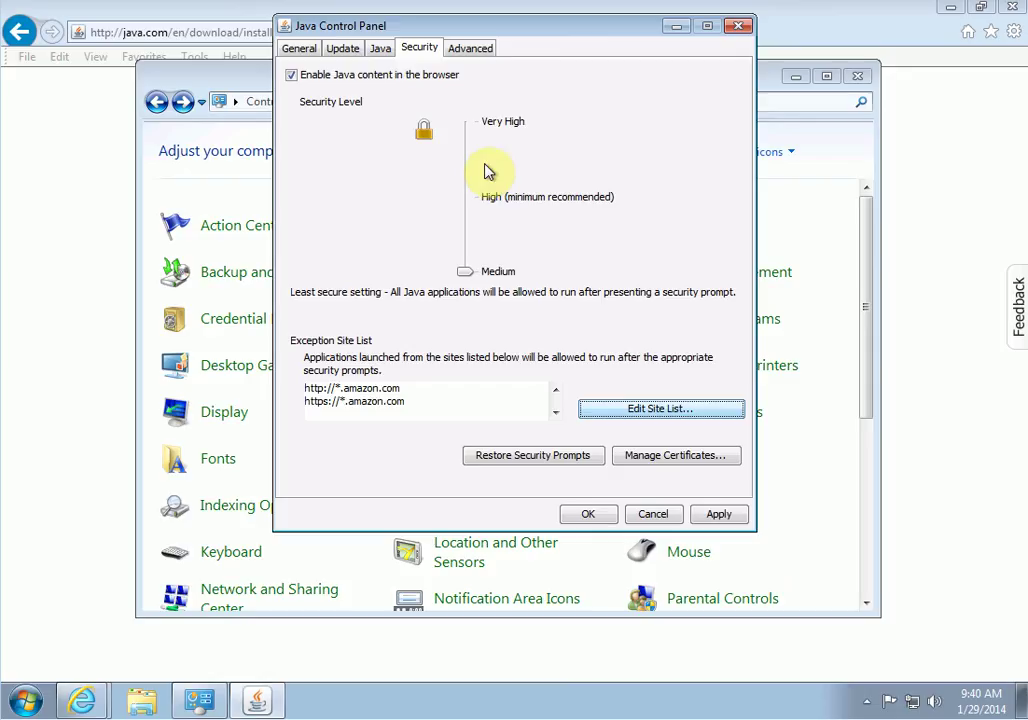
# Step: Apply and save the settings, then reopen Java's Security tab to check Medium and both sites before closing
pyautogui.click(719, 514)
pyautogui.click(598, 516)
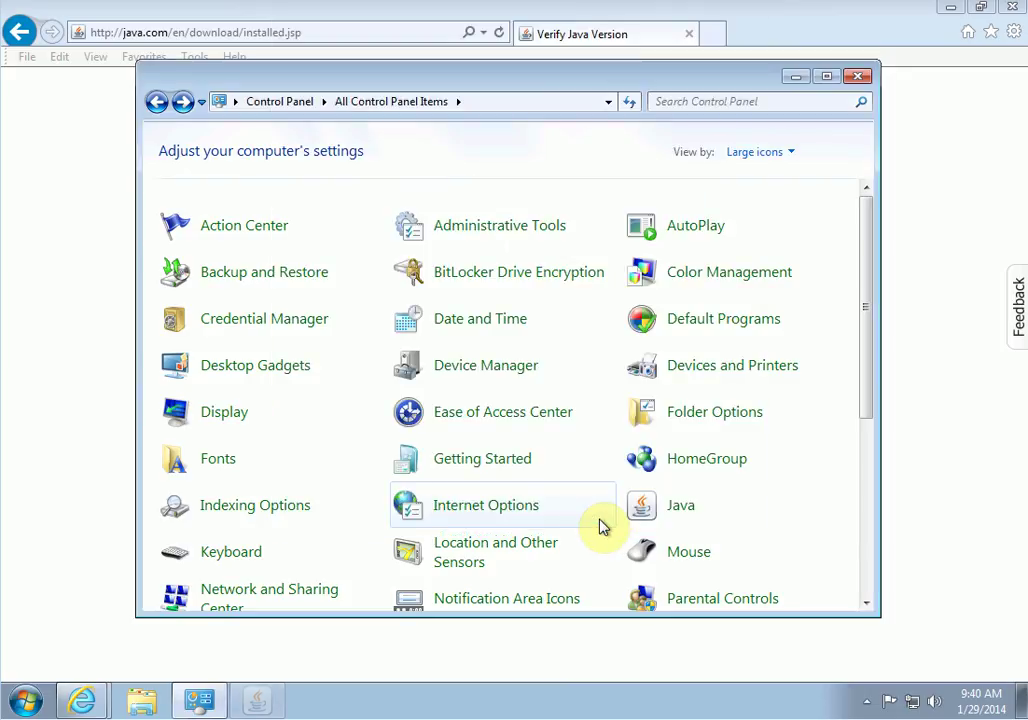
pyautogui.click(677, 513)
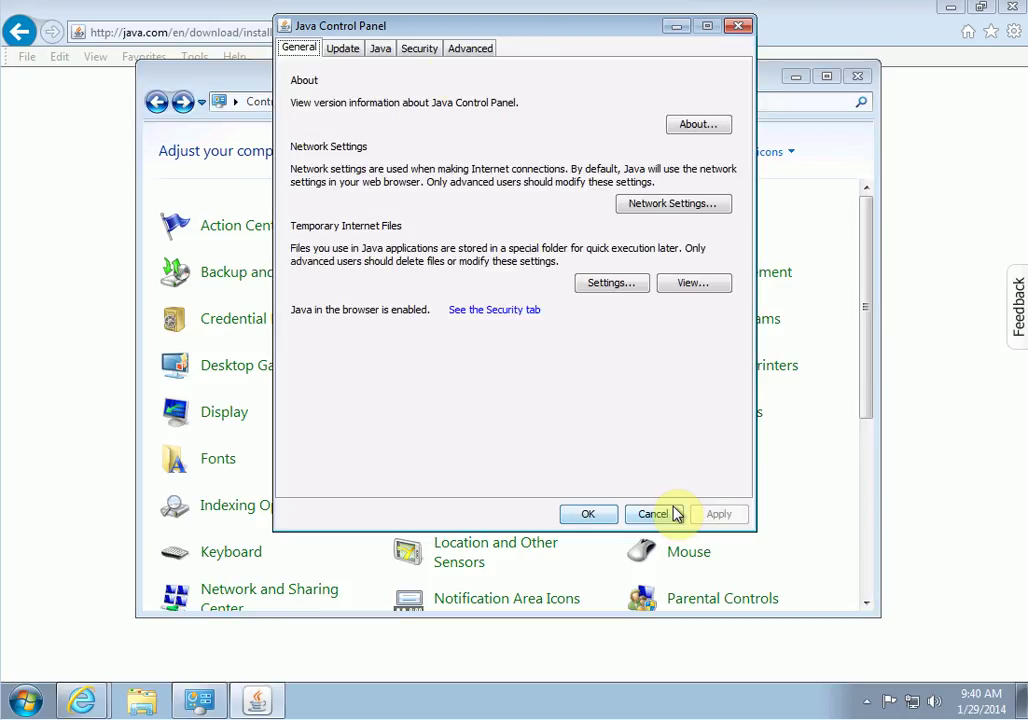
pyautogui.click(422, 54)
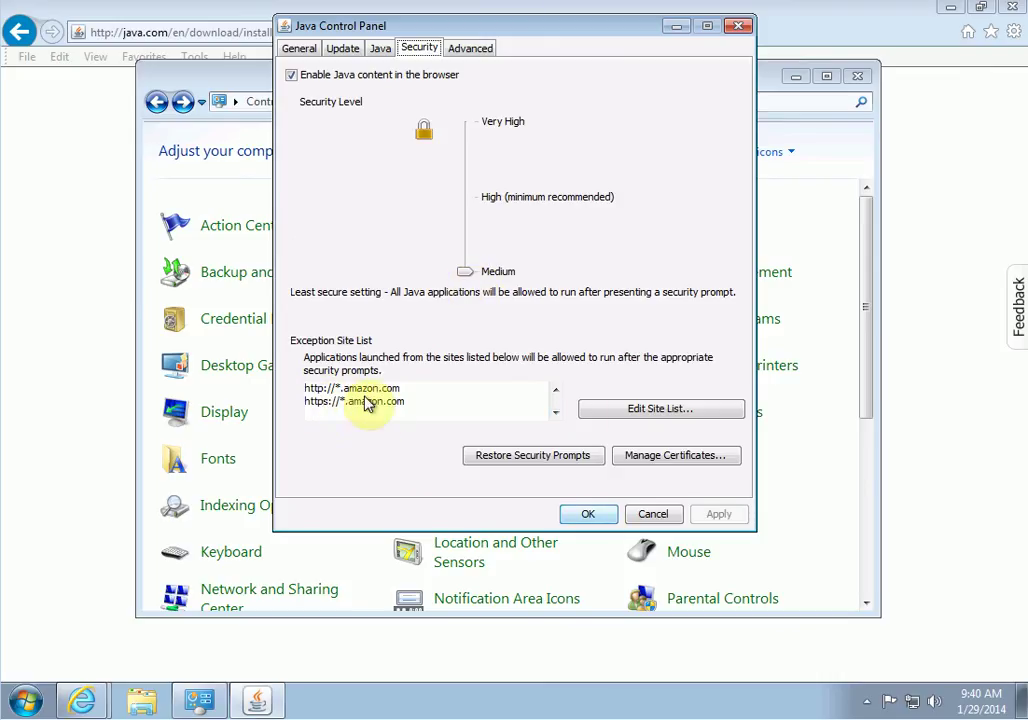
pyautogui.click(583, 520)
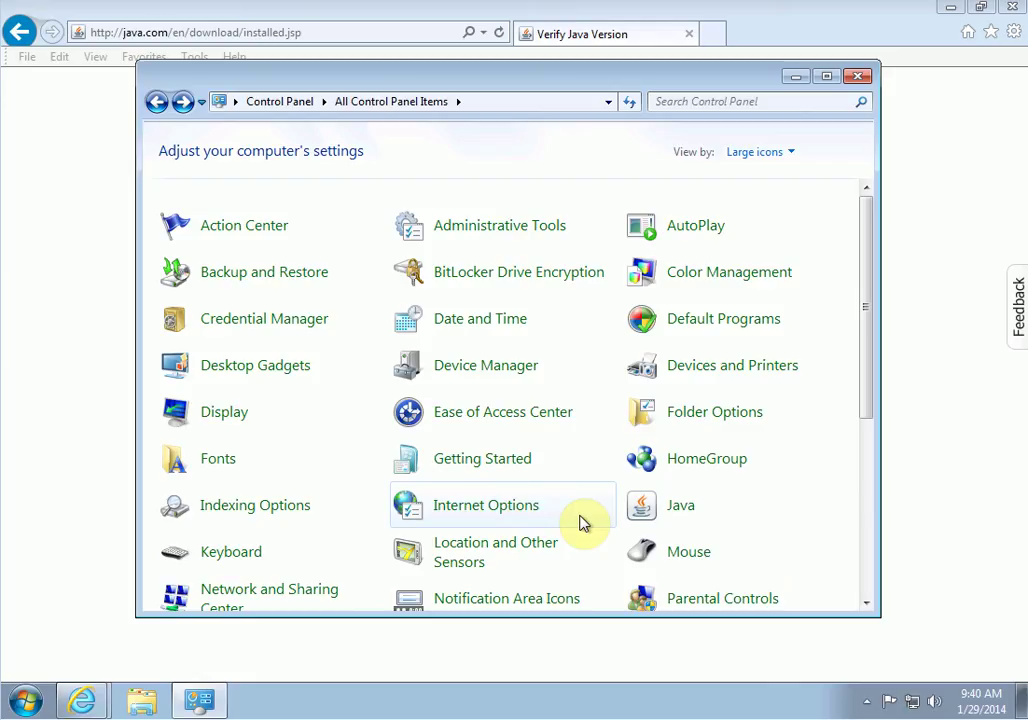